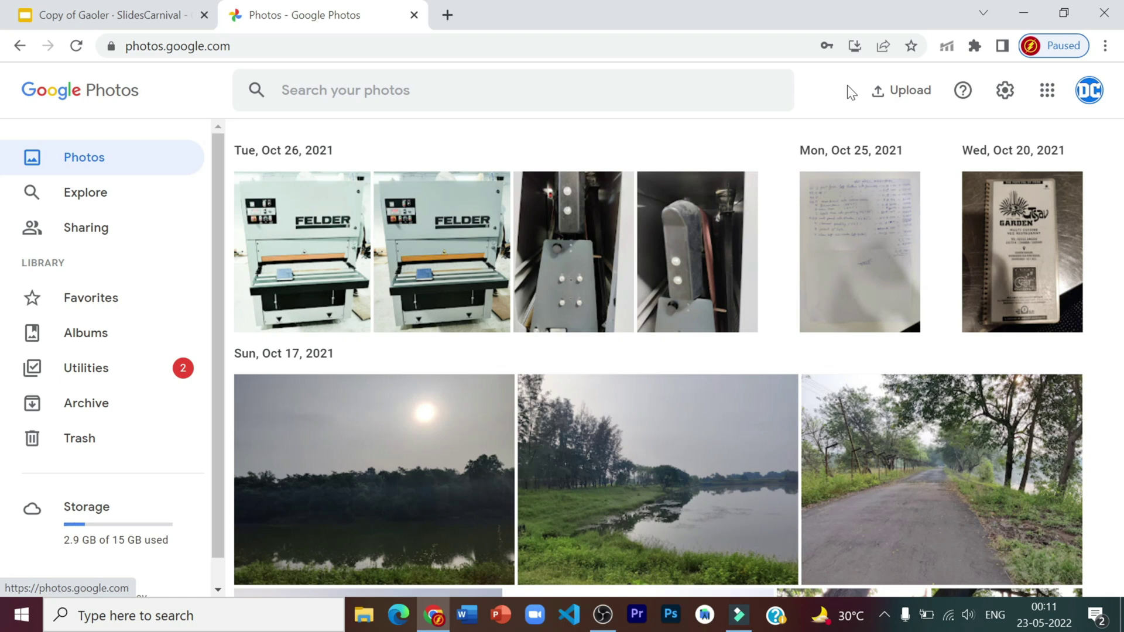
# Step: Check how much storage Google Photos is using on the Storage page
pyautogui.click(89, 538)
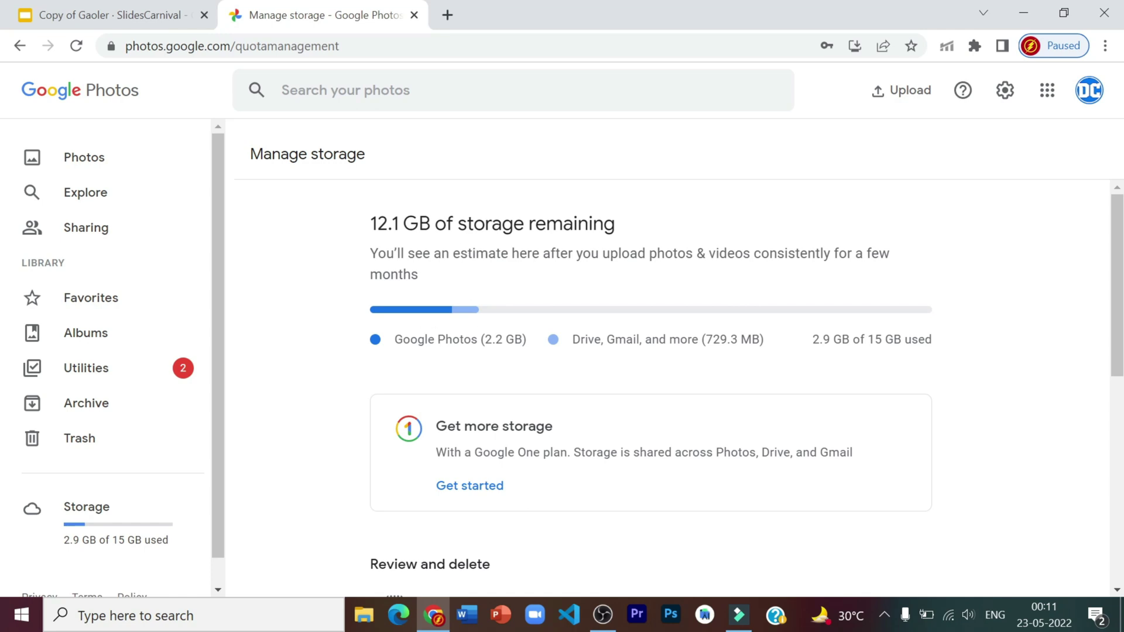
pyautogui.moveTo(393, 340); pyautogui.dragTo(523, 340)
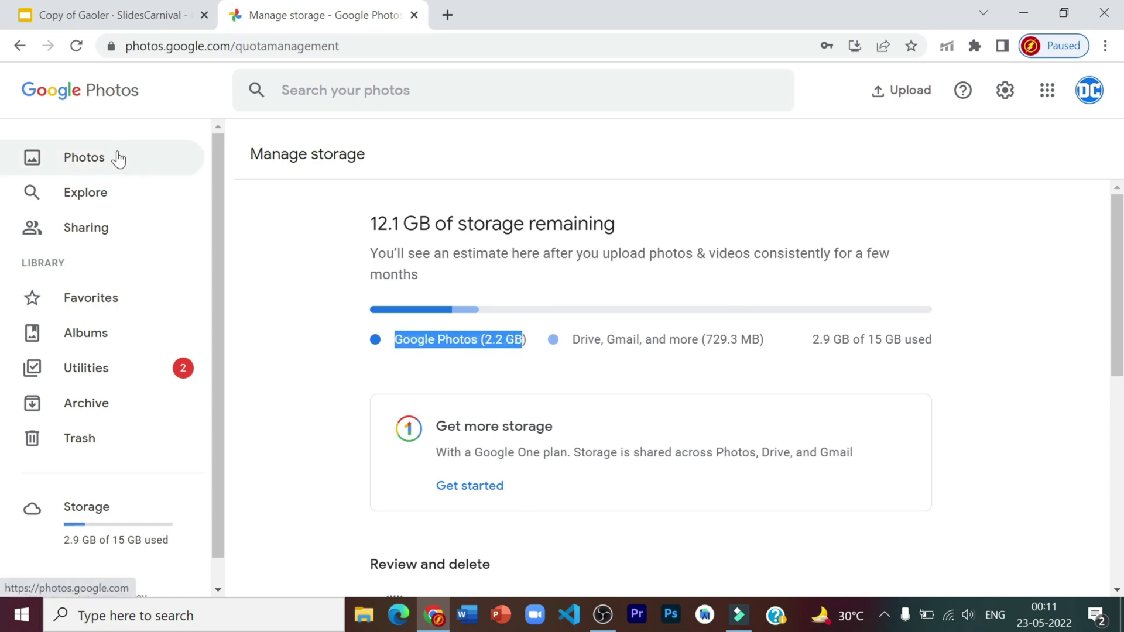
pyautogui.click(112, 162)
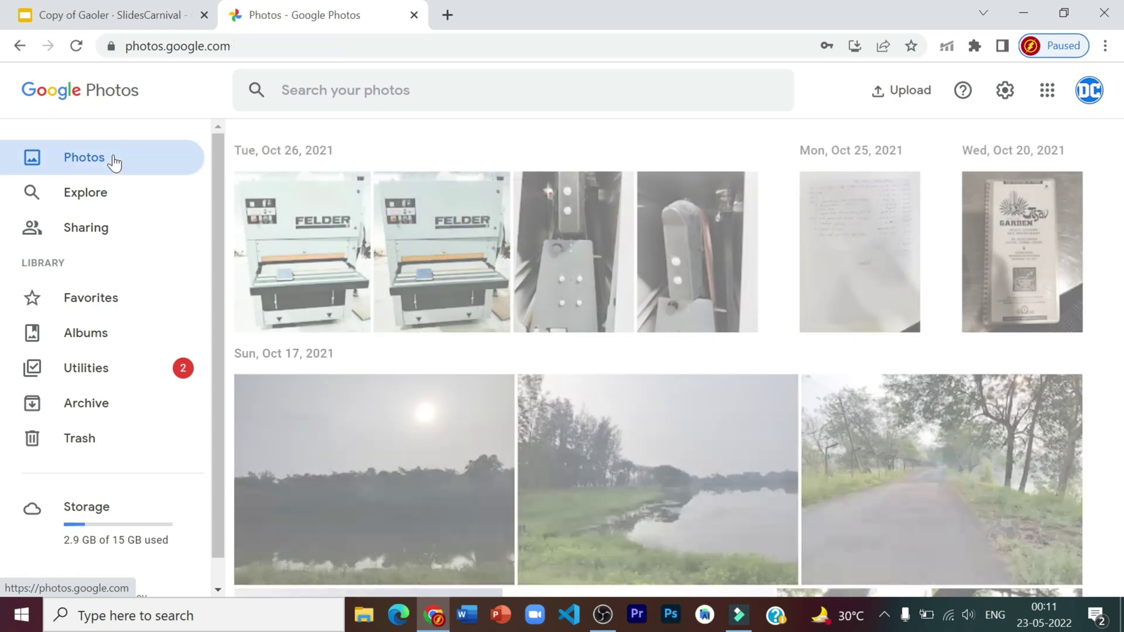
# Step: Select the 214 photos from Oct 26, 2021 back to Jun 5, 2021
pyautogui.moveTo(253, 191)
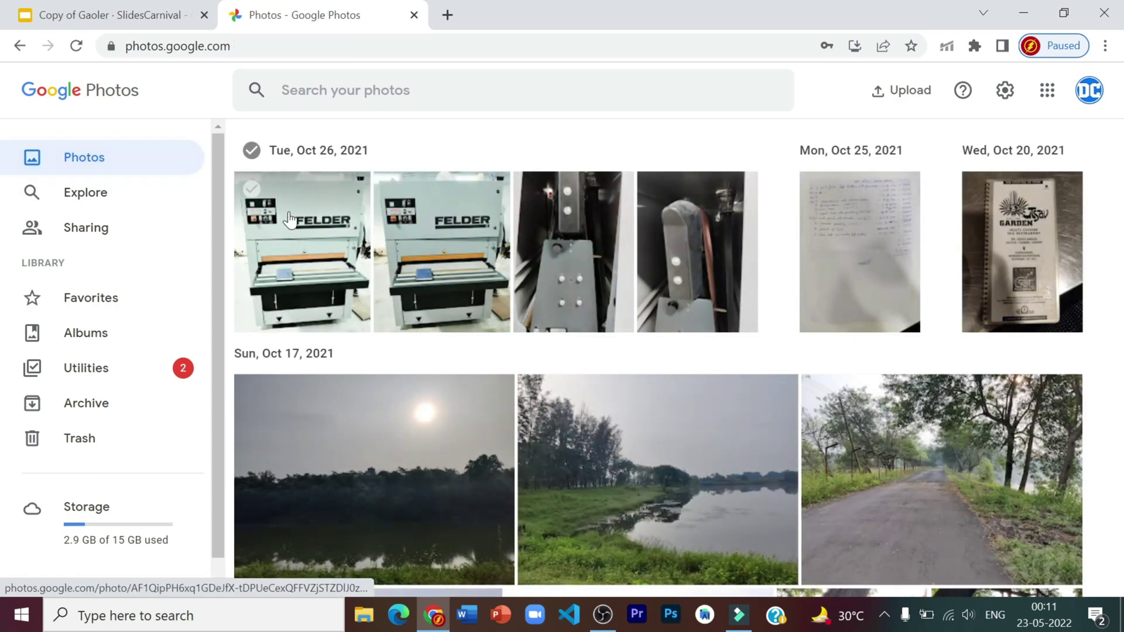
pyautogui.click(252, 190)
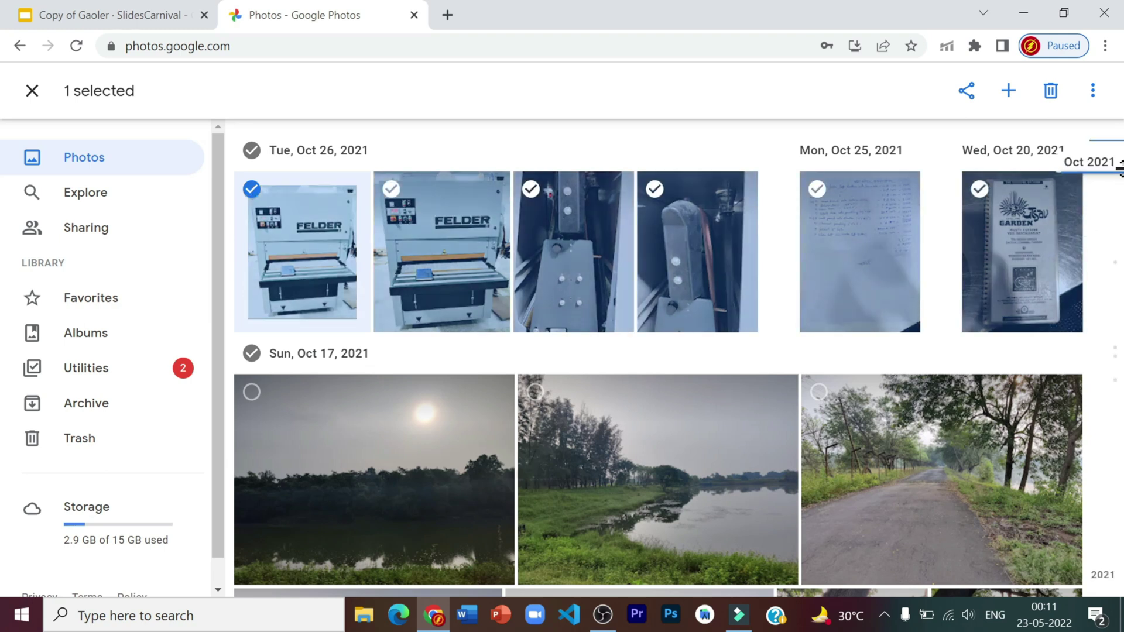
pyautogui.moveTo(1119, 166); pyautogui.dragTo(1111, 566)
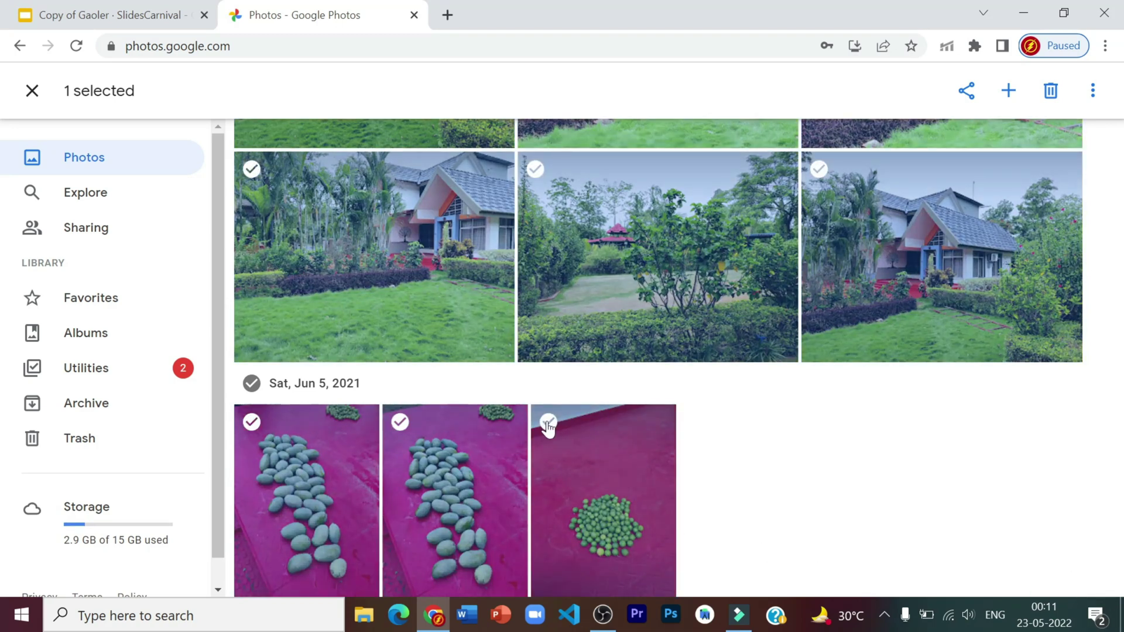
pyautogui.keyDown('shift'); pyautogui.click(548, 422); pyautogui.keyUp('shift')
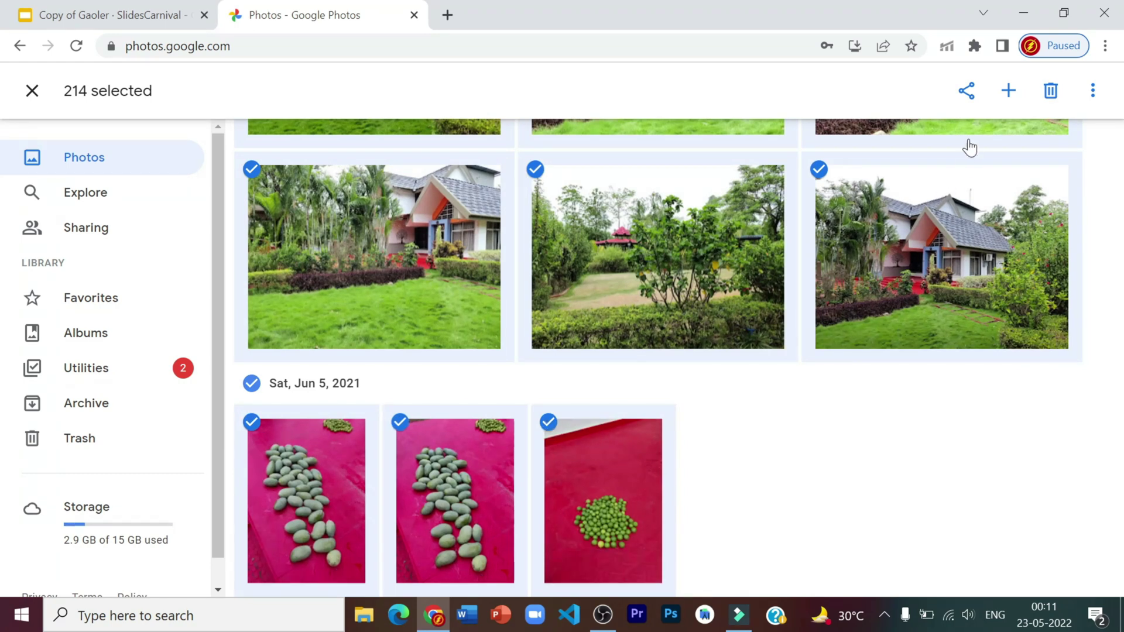
# Step: Share the 214 selected photos directly with the backup account and send them
pyautogui.click(967, 93)
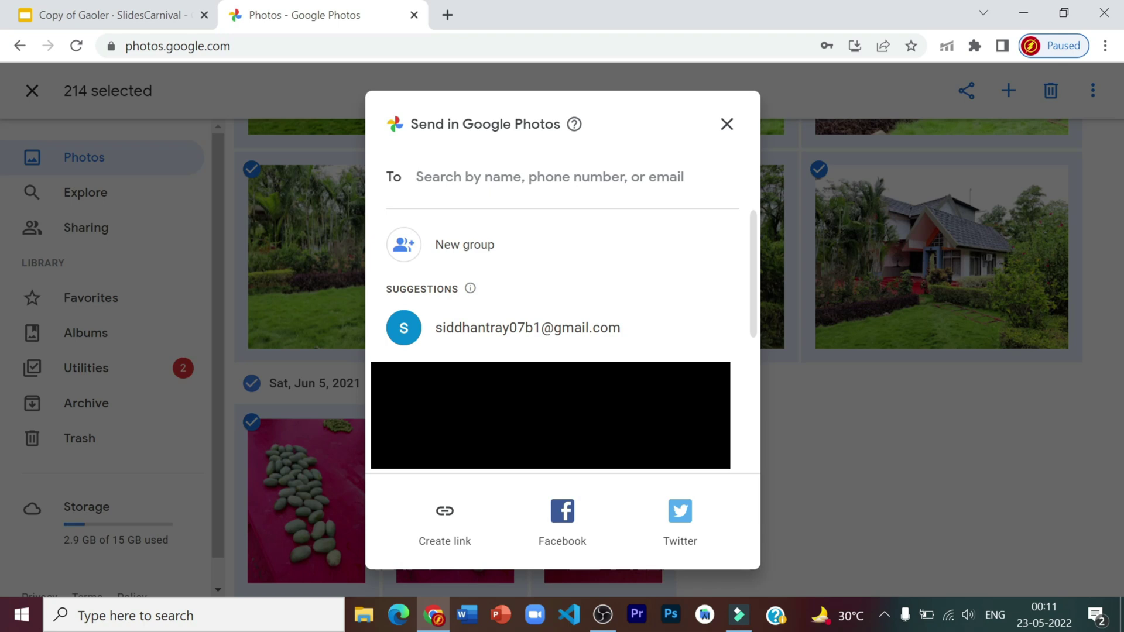
pyautogui.write('siddh')
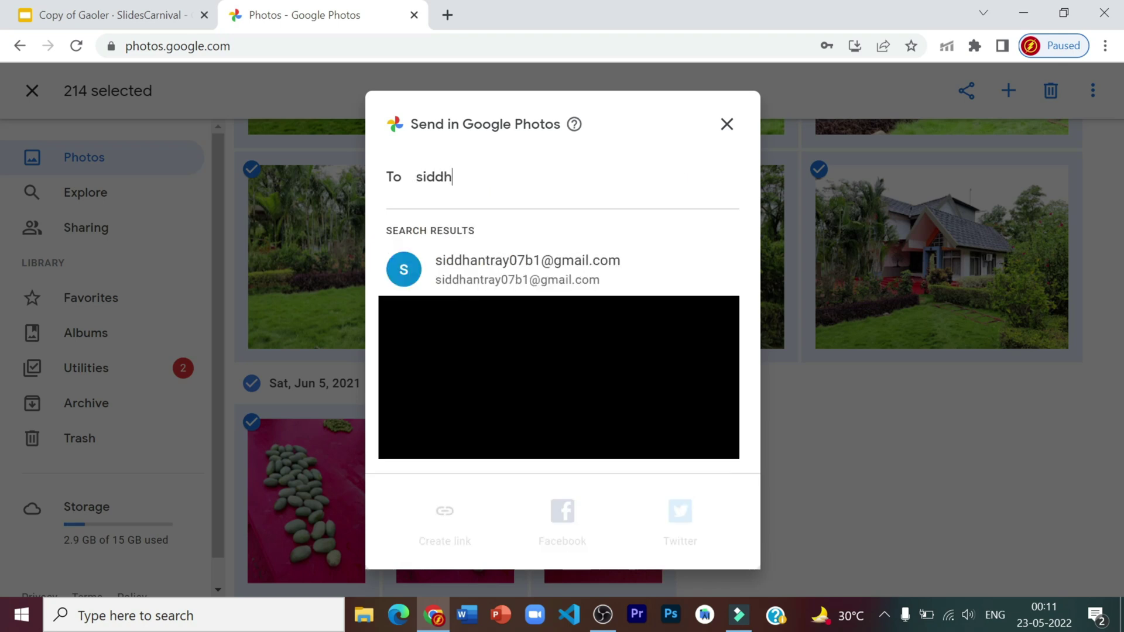
pyautogui.click(517, 279)
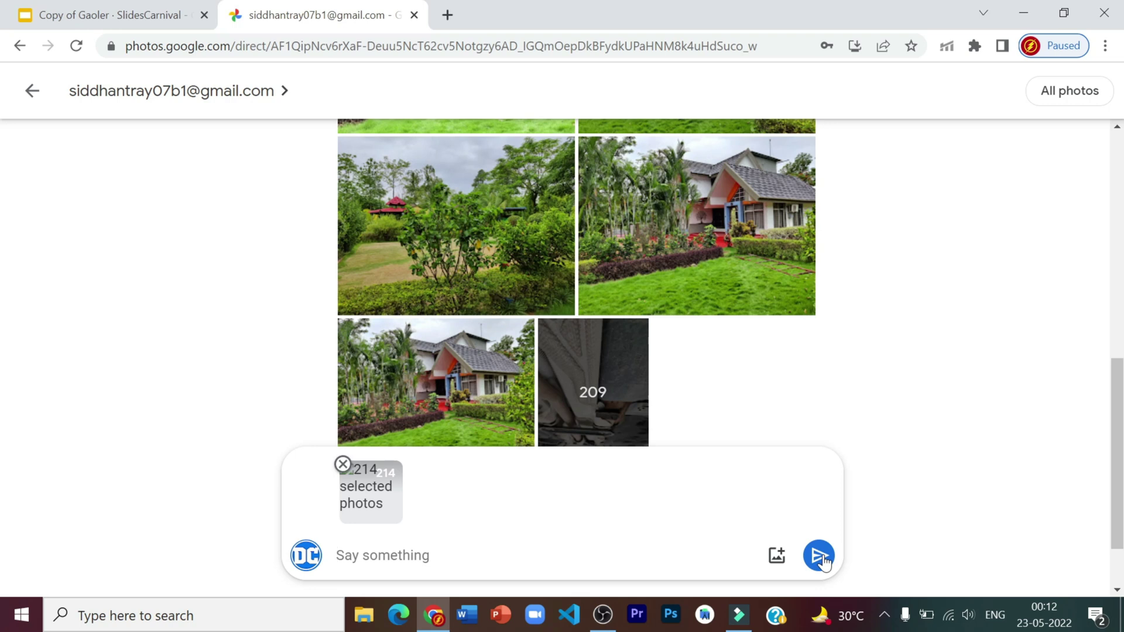
pyautogui.click(819, 556)
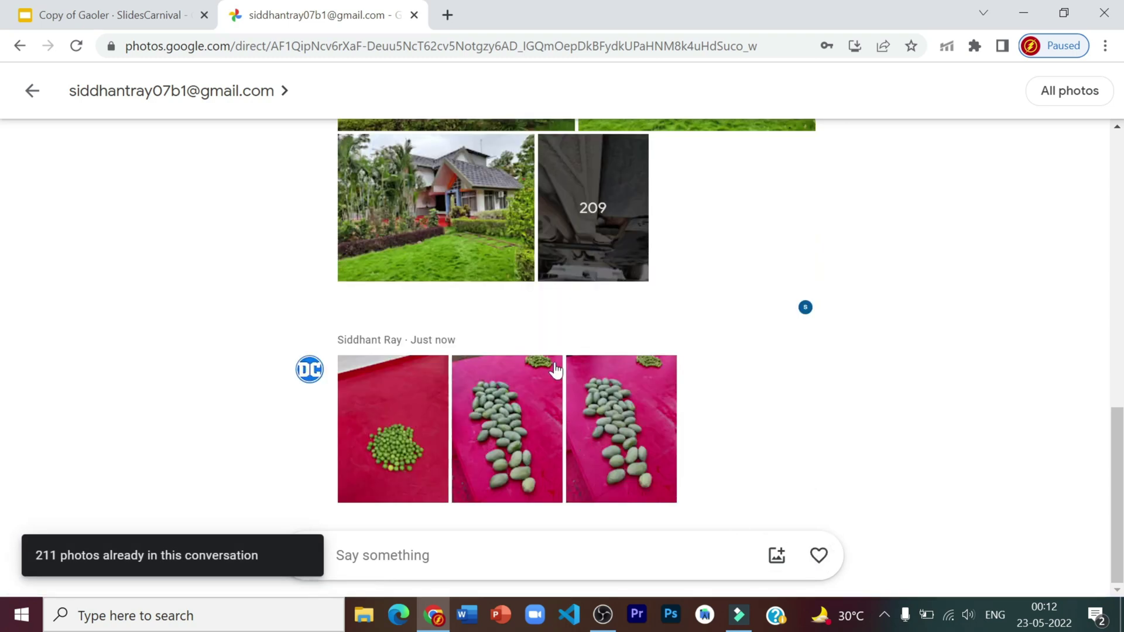
# Step: In a new tab, go to Google Photos and sign in to the backup account
pyautogui.click(449, 15)
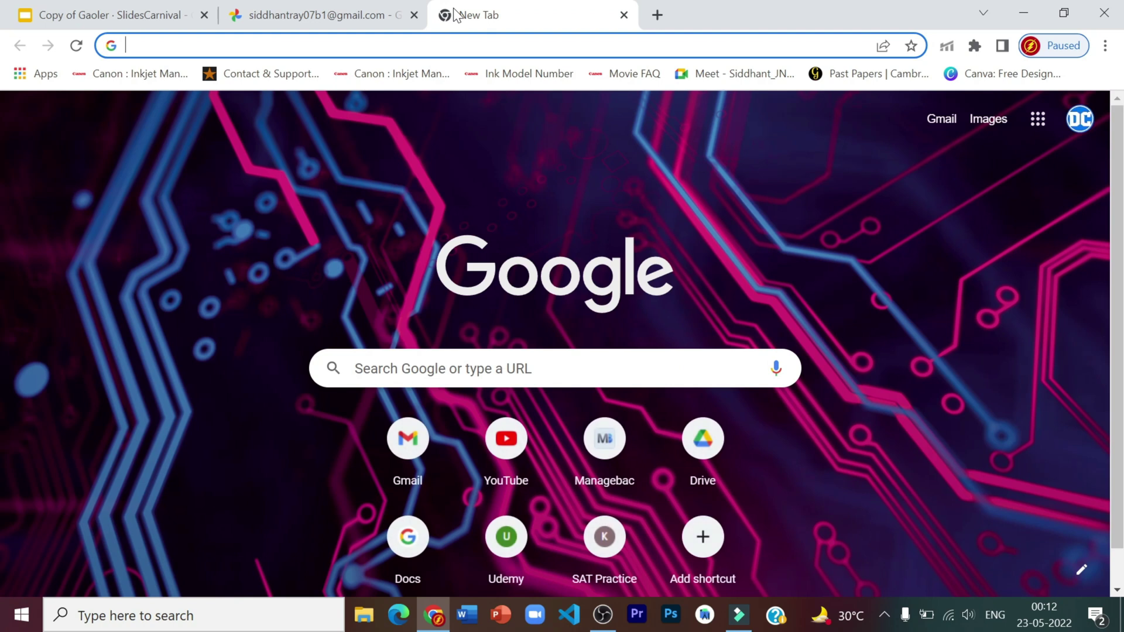
pyautogui.write('photos.google.com')
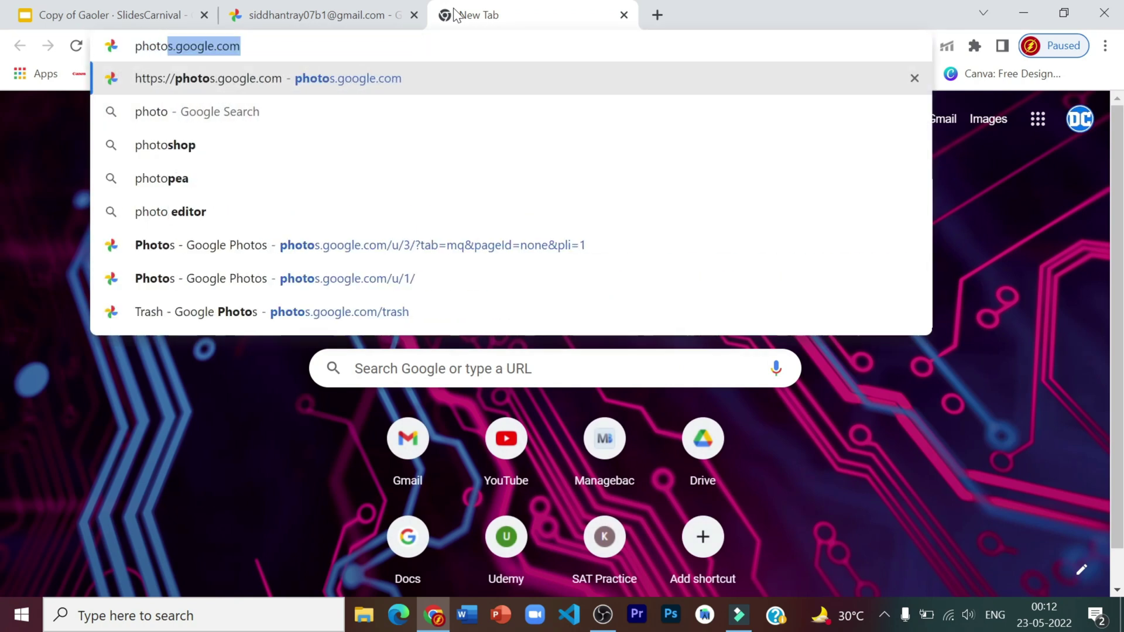
pyautogui.press('Return')
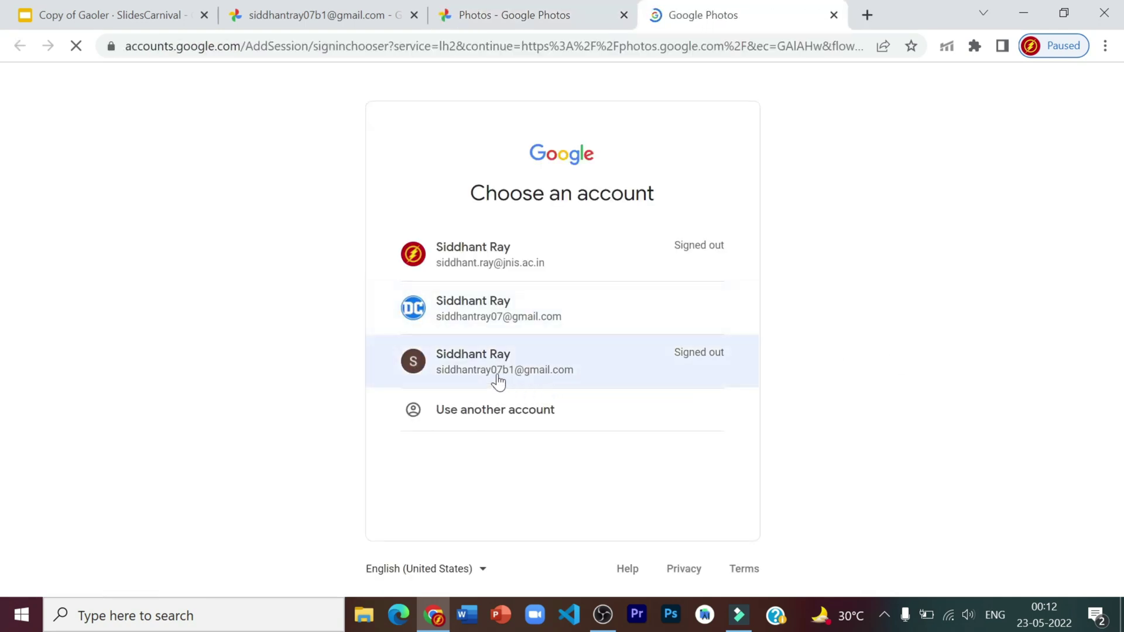
pyautogui.click(481, 369)
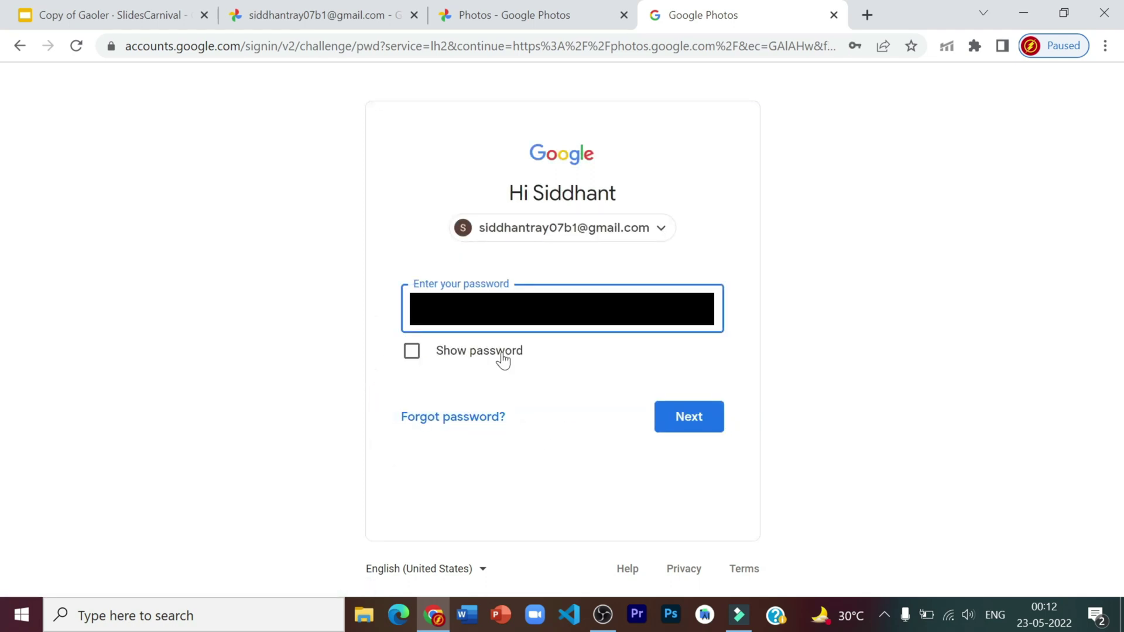
pyautogui.press('Return')
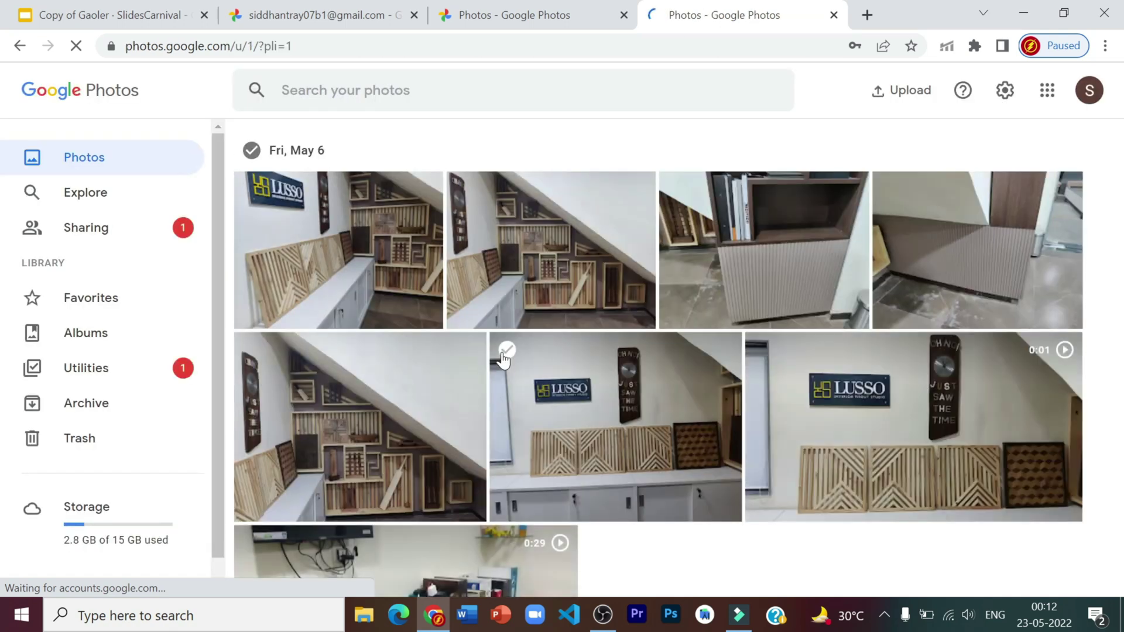
# Step: Open the conversation from the original account and save the three shared photos
pyautogui.click(117, 232)
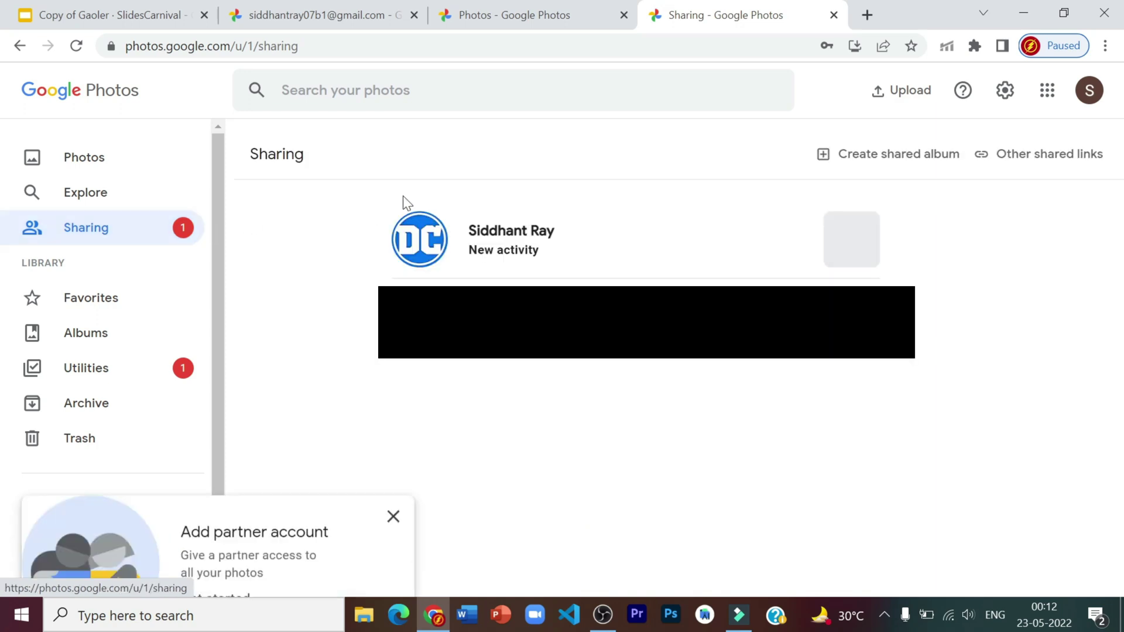
pyautogui.click(492, 234)
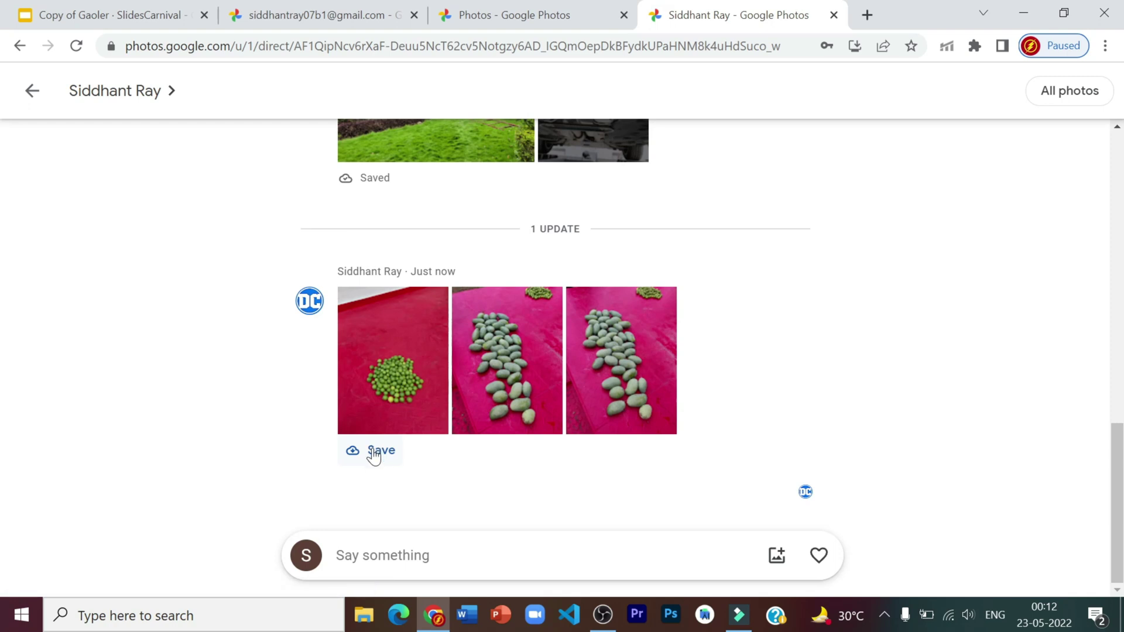
pyautogui.click(372, 449)
# Step: Compare the sender's side of the conversation, then return to the backup account's photo library
pyautogui.click(262, 2)
pyautogui.click(678, 16)
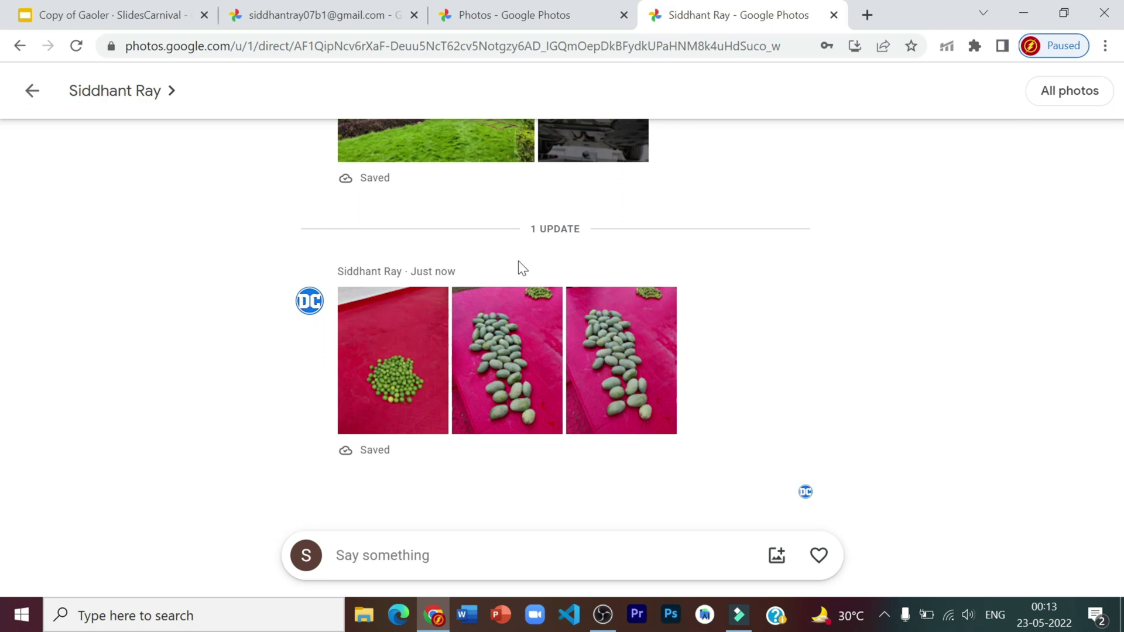
pyautogui.click(32, 94)
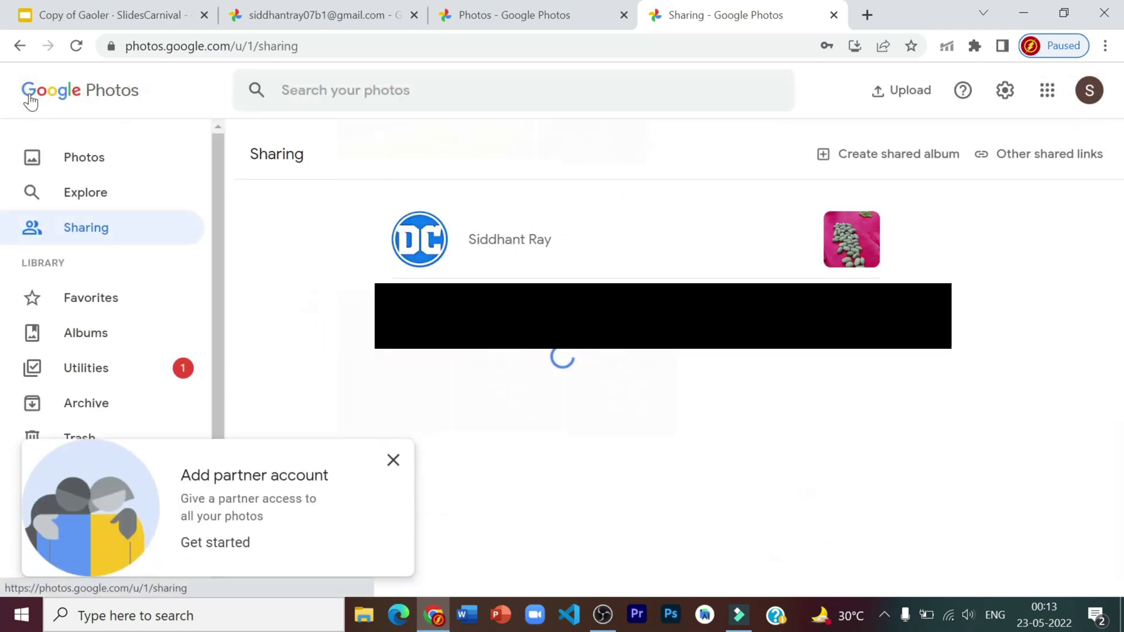
pyautogui.click(101, 158)
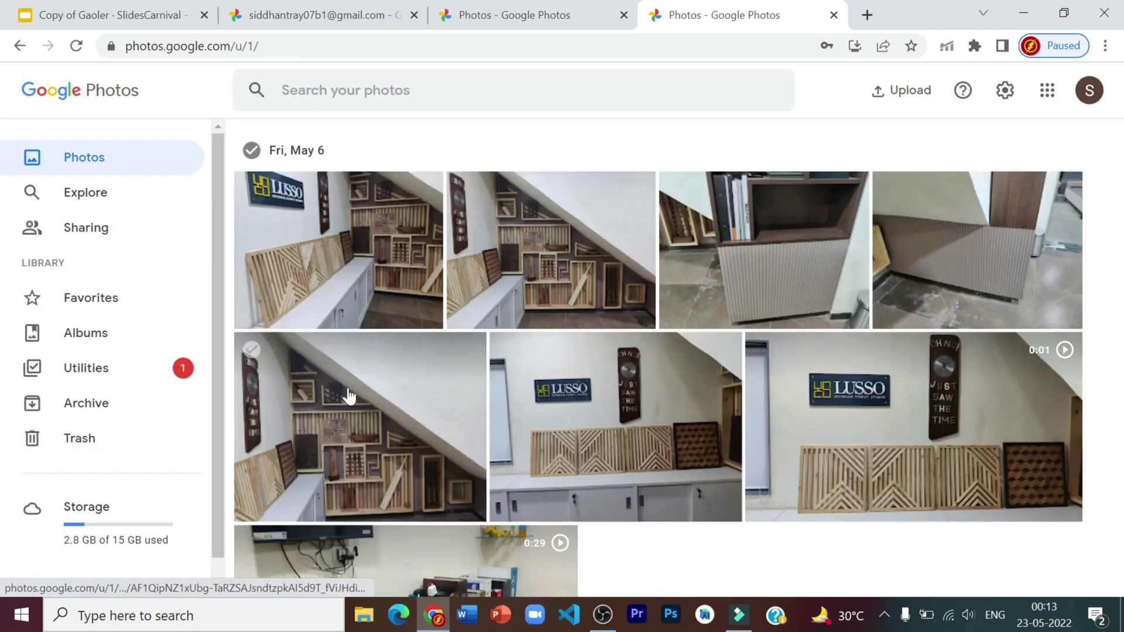
pyautogui.moveTo(1114, 193); pyautogui.dragTo(1119, 133)
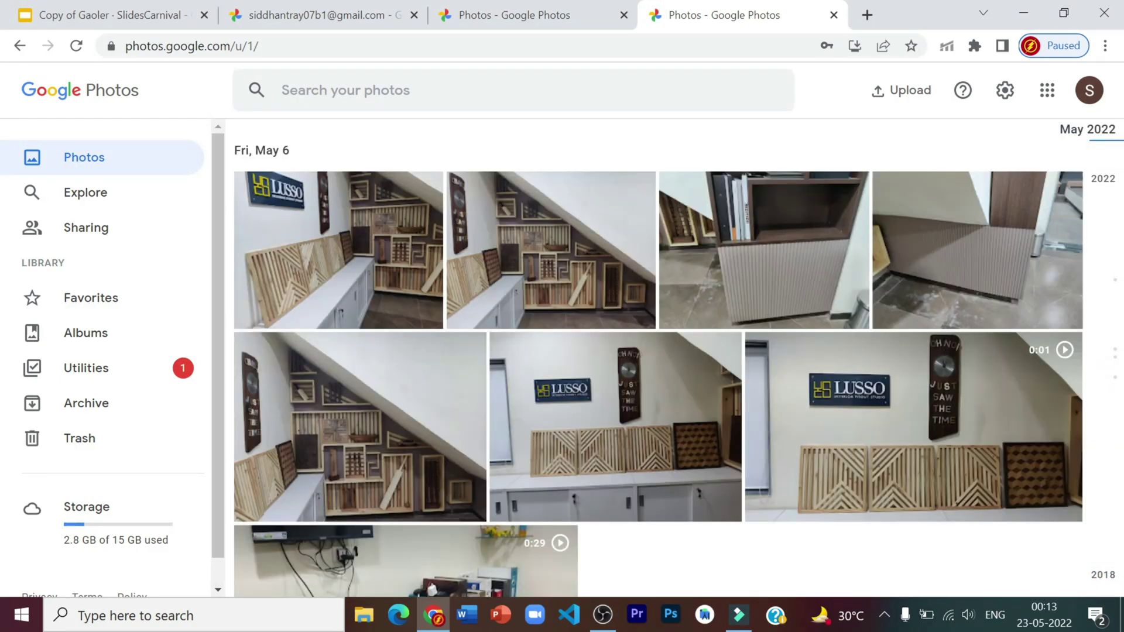
# Step: Switch back to the original account's main photo library
pyautogui.click(351, 15)
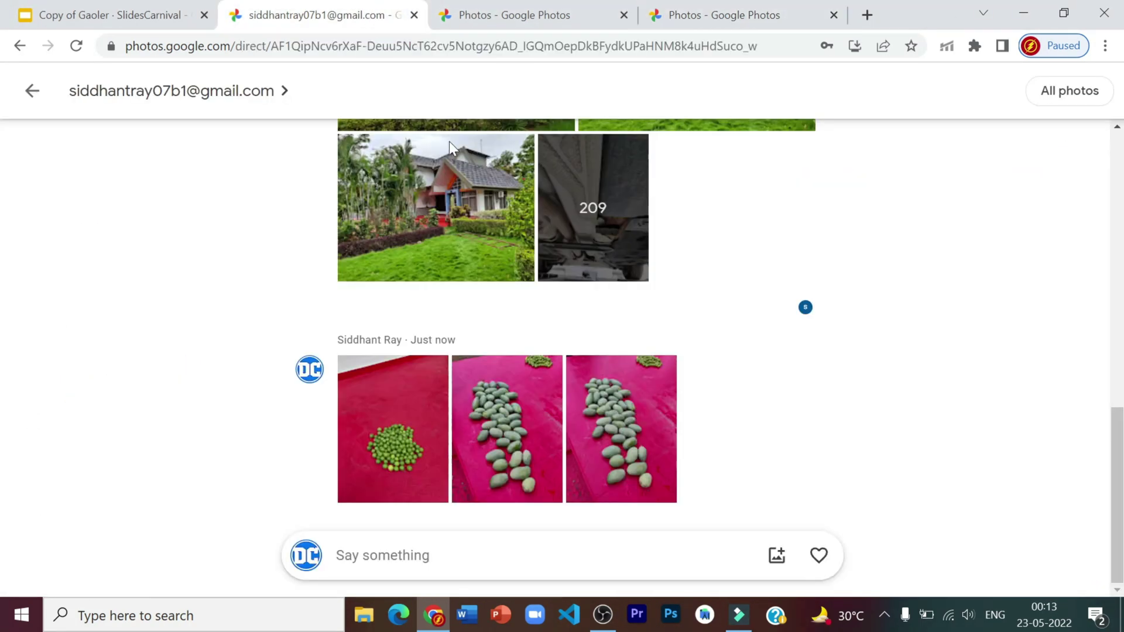
pyautogui.click(32, 90)
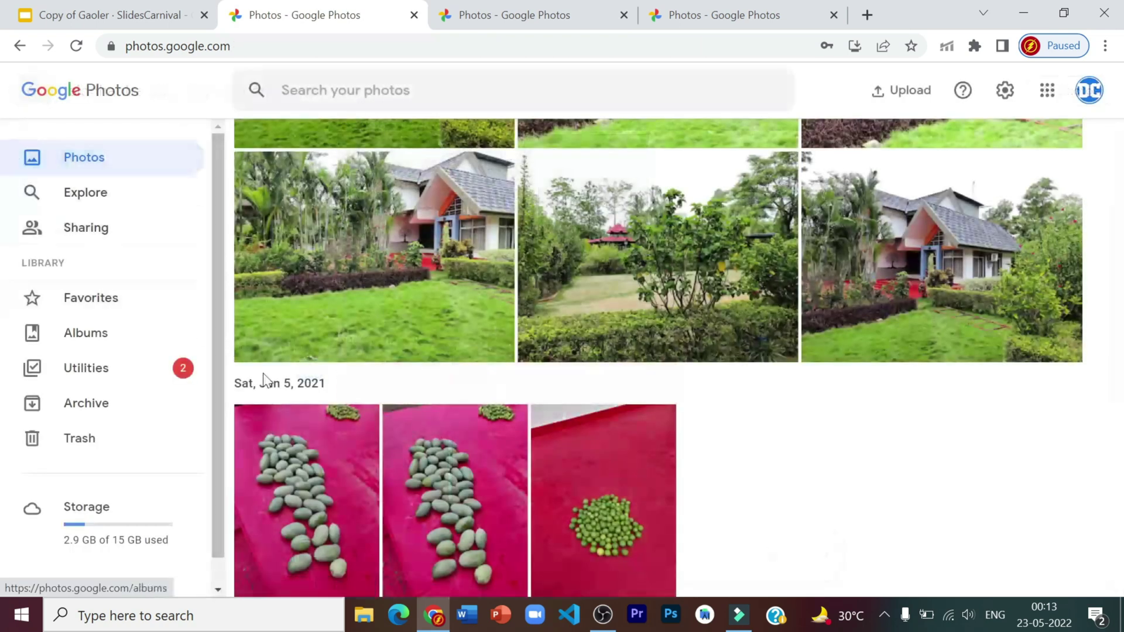
pyautogui.moveTo(1119, 535); pyautogui.dragTo(1119, 136)
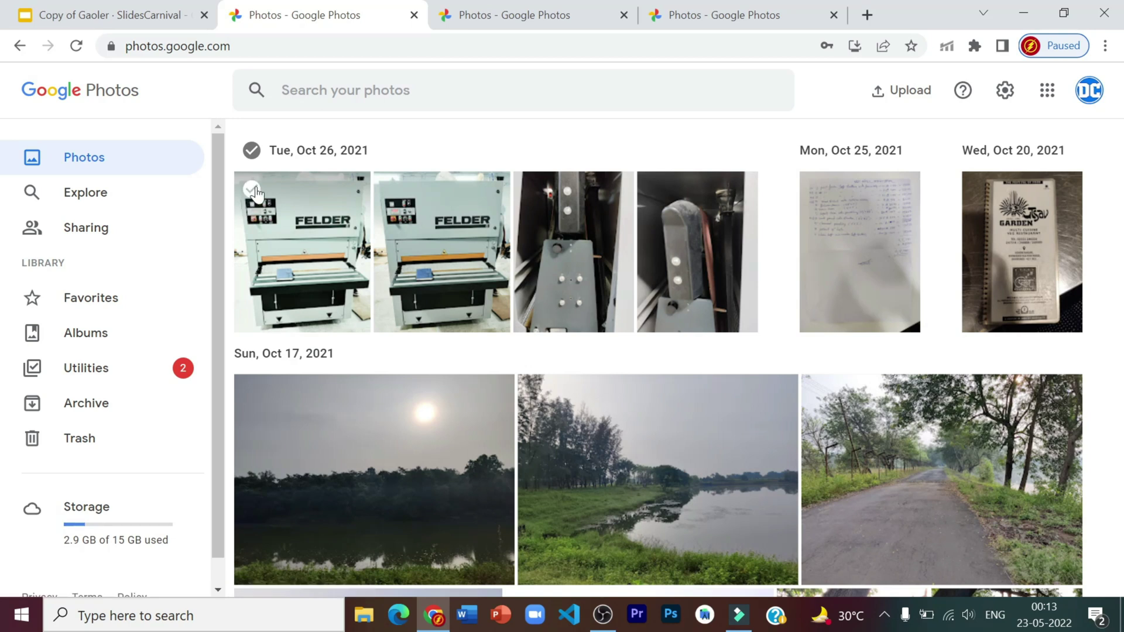
# Step: Select the 214 photos from Oct 26 to Jun 5, 2021 and move them to trash
pyautogui.click(252, 189)
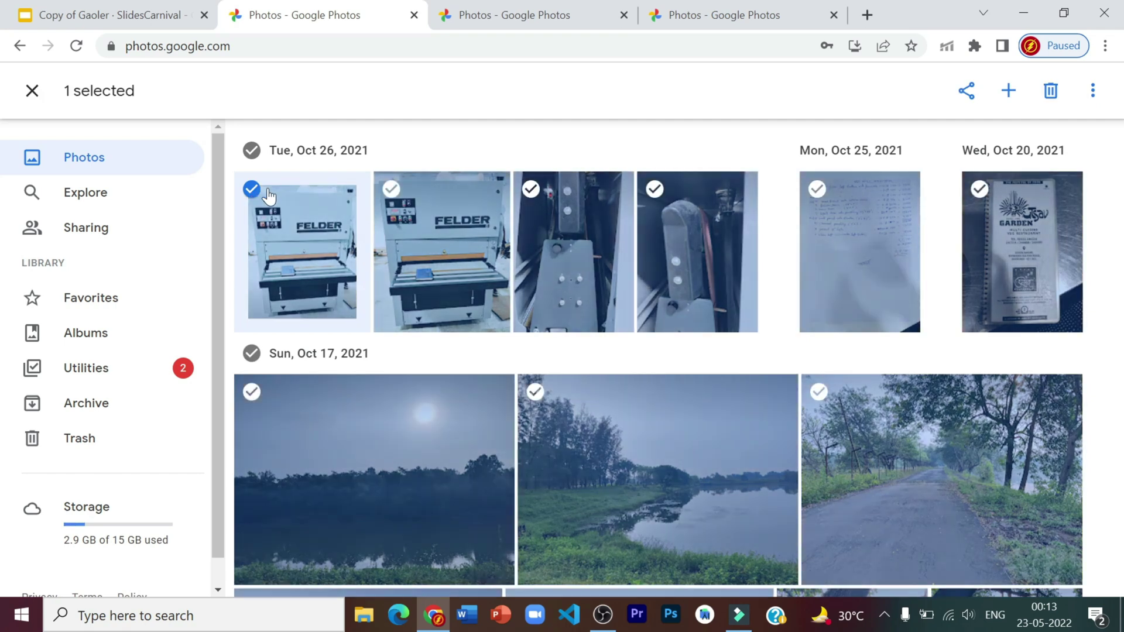
pyautogui.moveTo(1119, 174); pyautogui.dragTo(1119, 565)
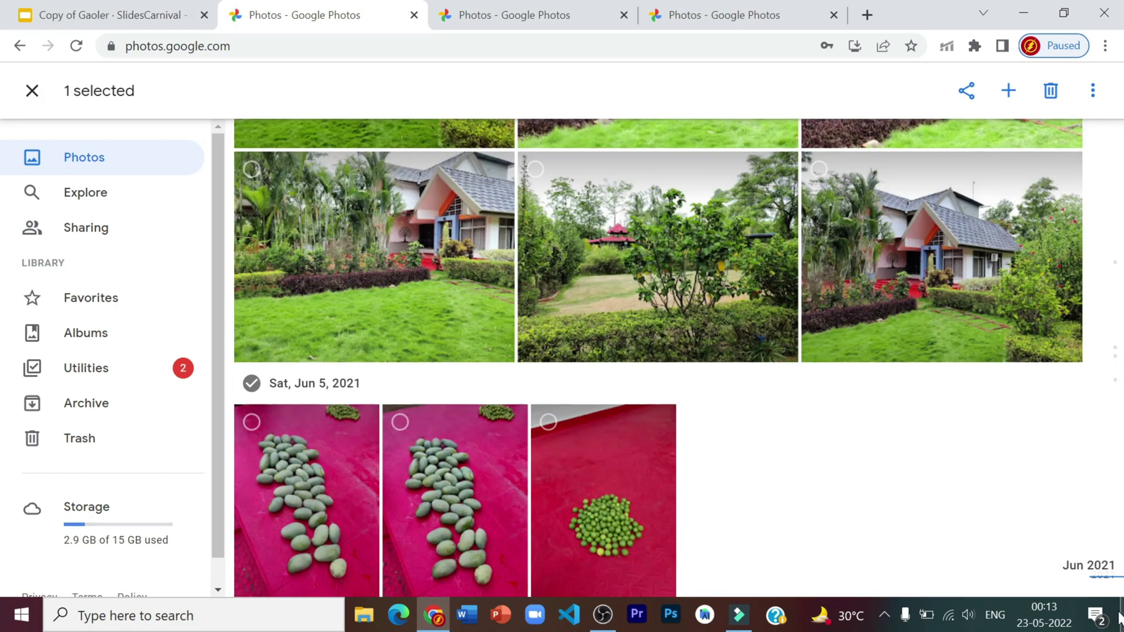
pyautogui.keyDown('shift'); pyautogui.click(549, 422); pyautogui.keyUp('shift')
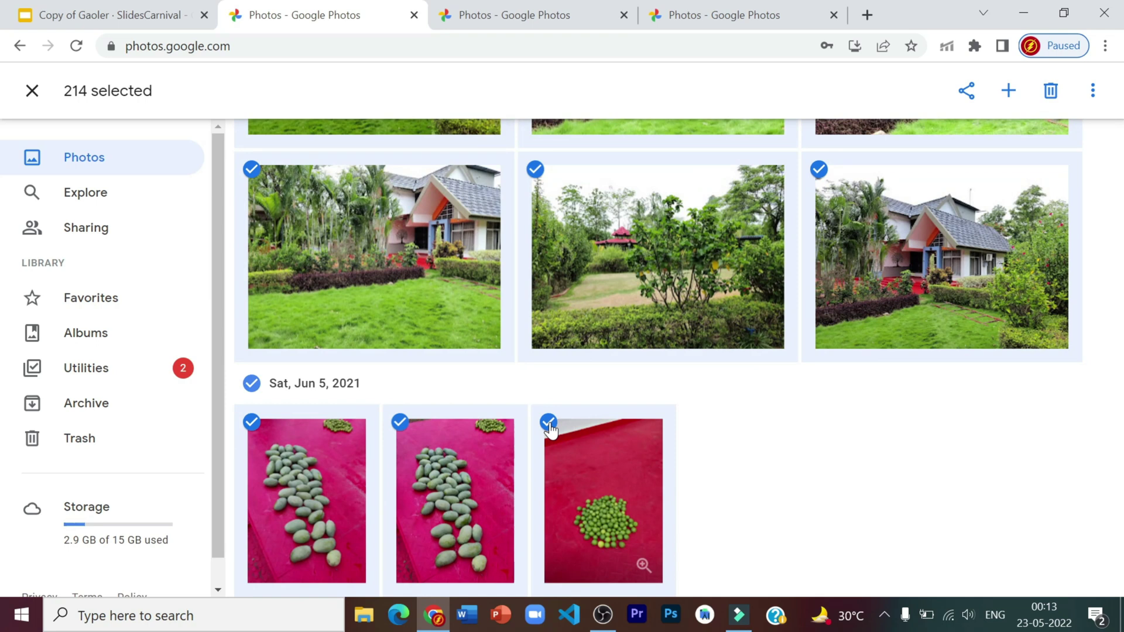
pyautogui.click(1053, 94)
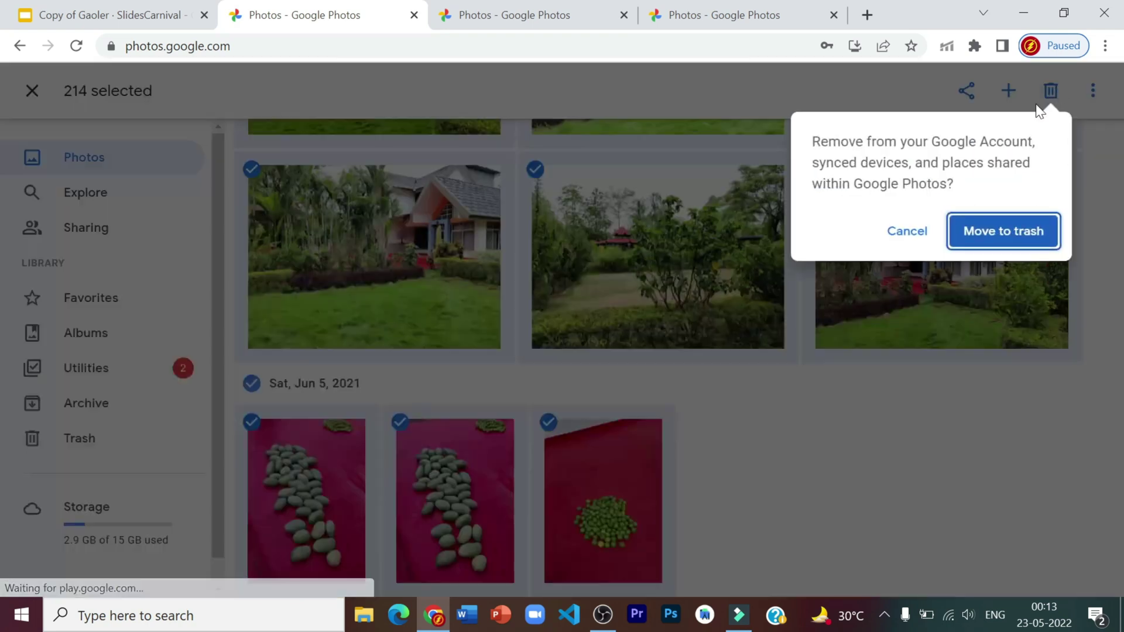
pyautogui.click(1002, 232)
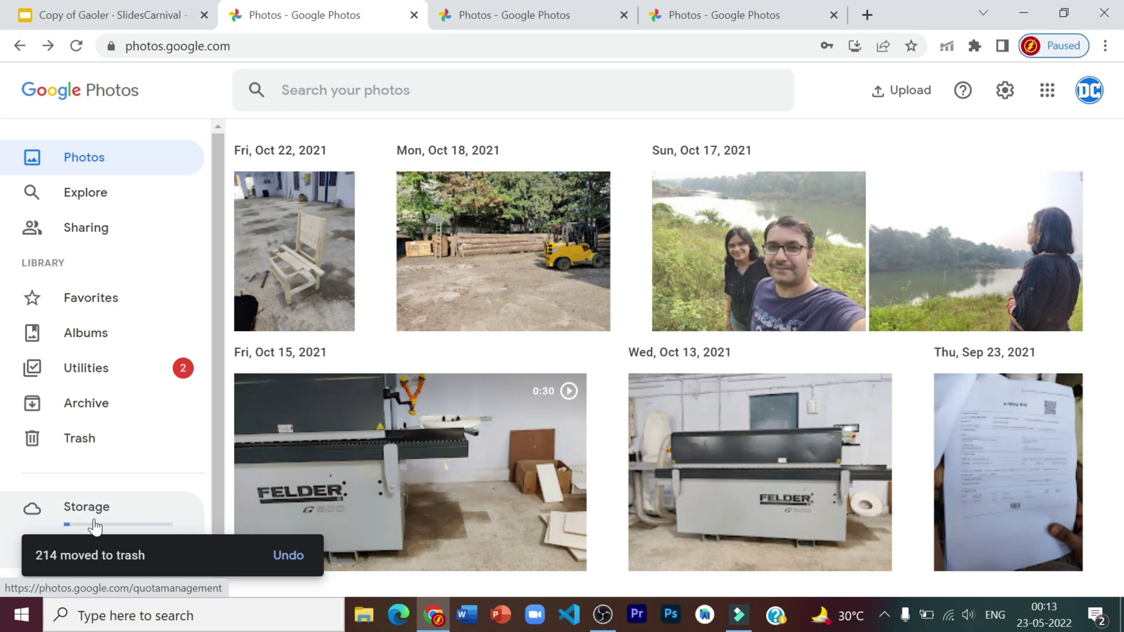
# Step: Review storage: Photos now uses 80.9 MB, with 14.2 GB remaining of 15 GB
pyautogui.click(96, 527)
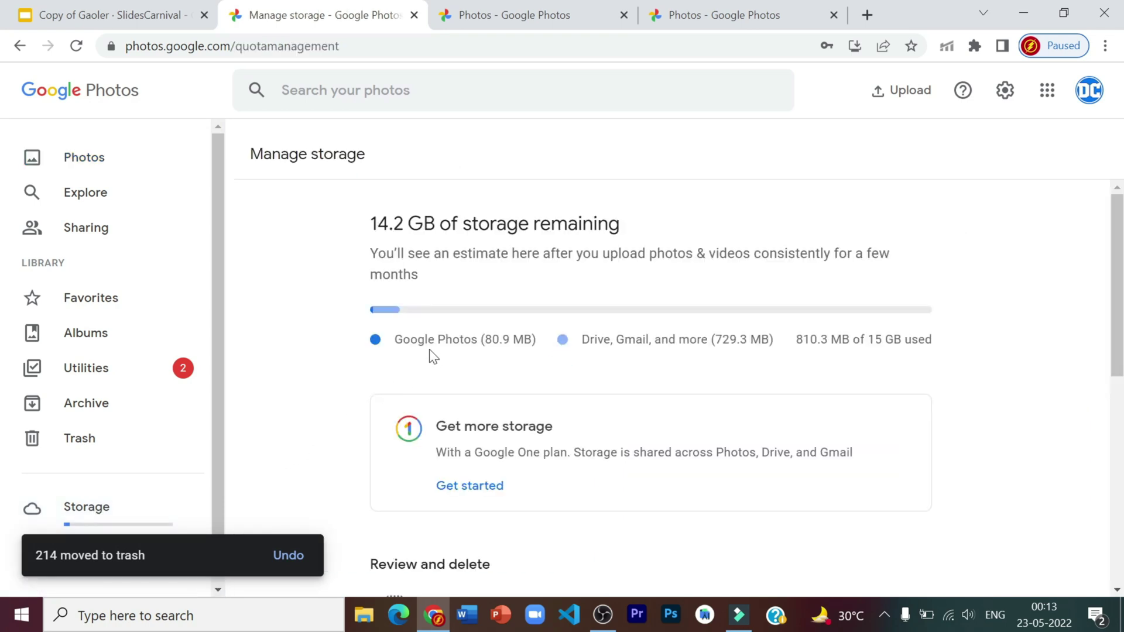
pyautogui.moveTo(394, 339); pyautogui.dragTo(542, 357)
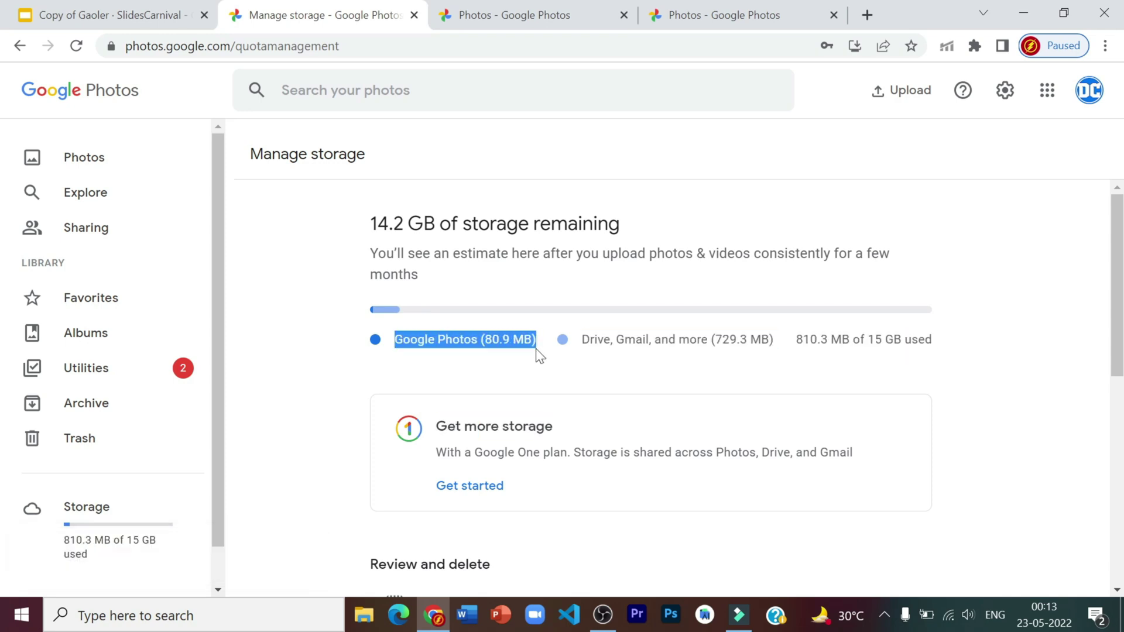
pyautogui.click(479, 374)
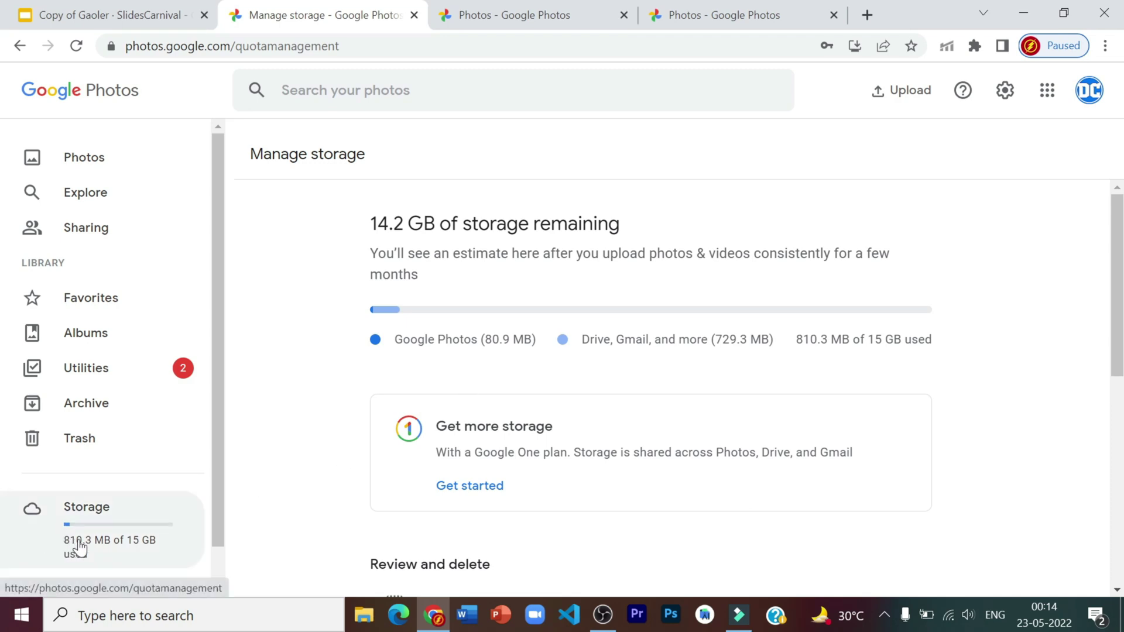
pyautogui.moveTo(370, 224); pyautogui.dragTo(435, 223)
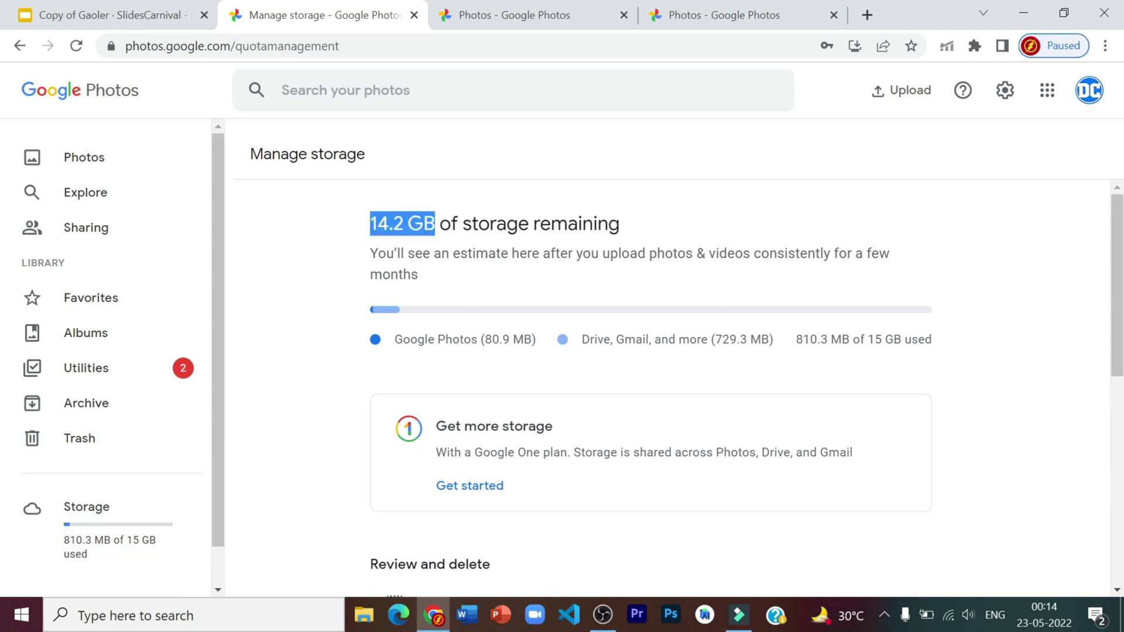
pyautogui.click(404, 246)
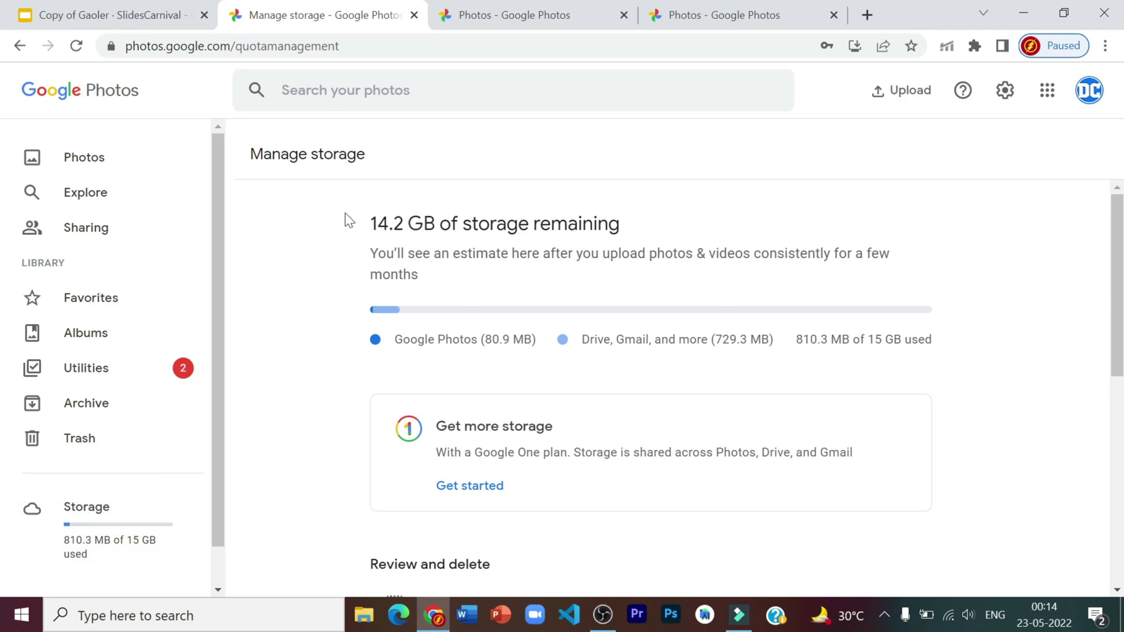